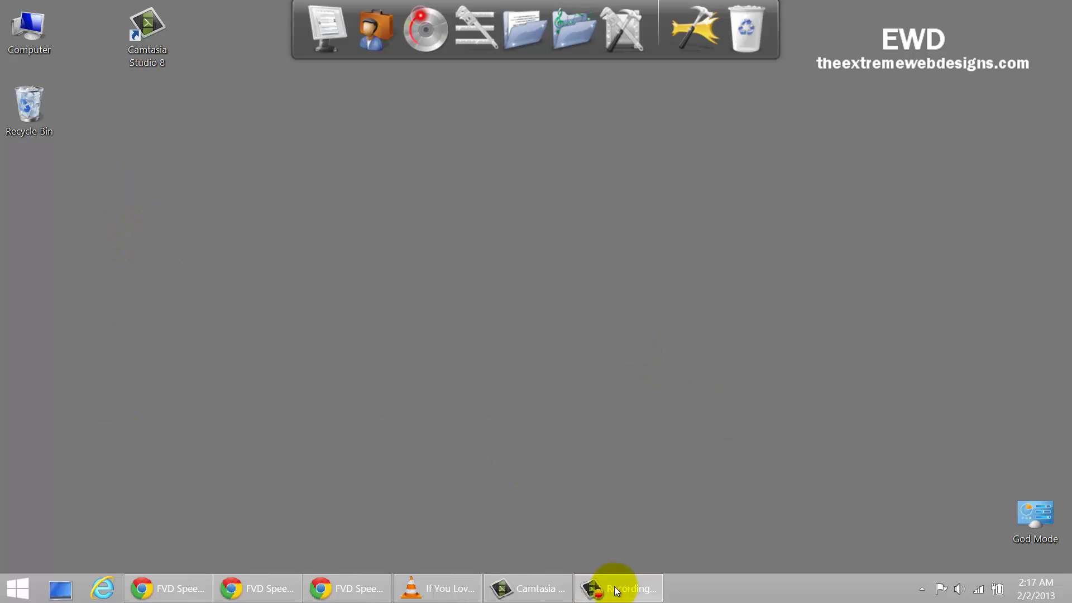
click(528, 588)
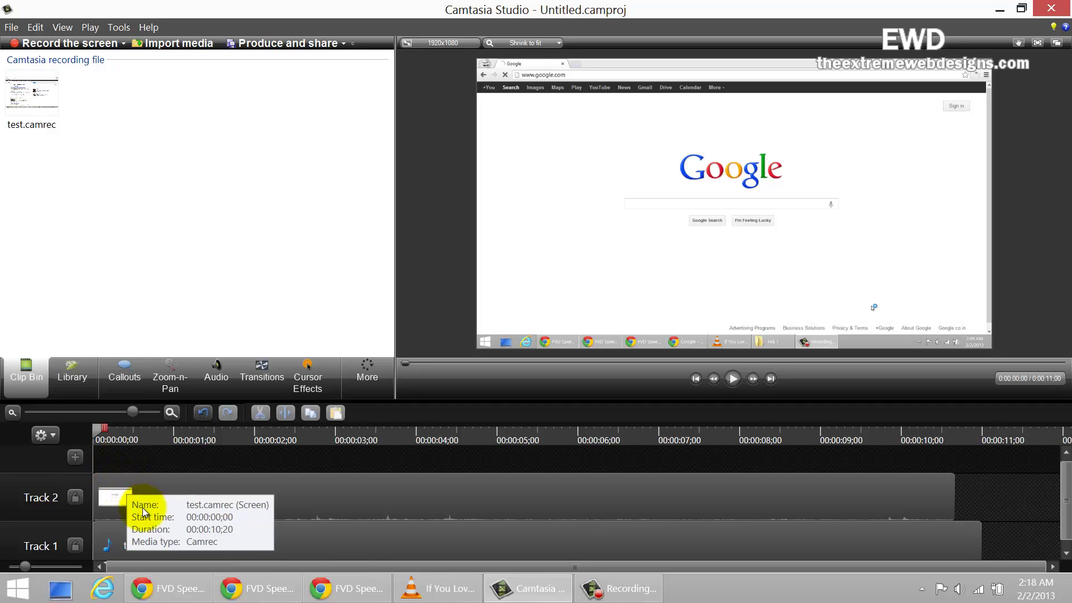
click(731, 378)
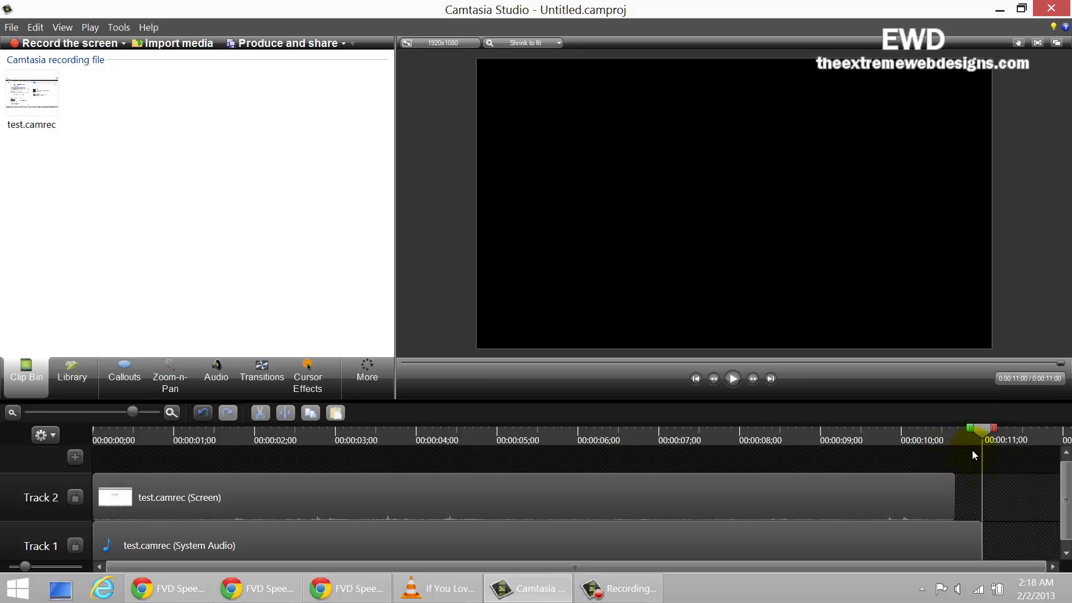
drag(987, 430, 96, 444)
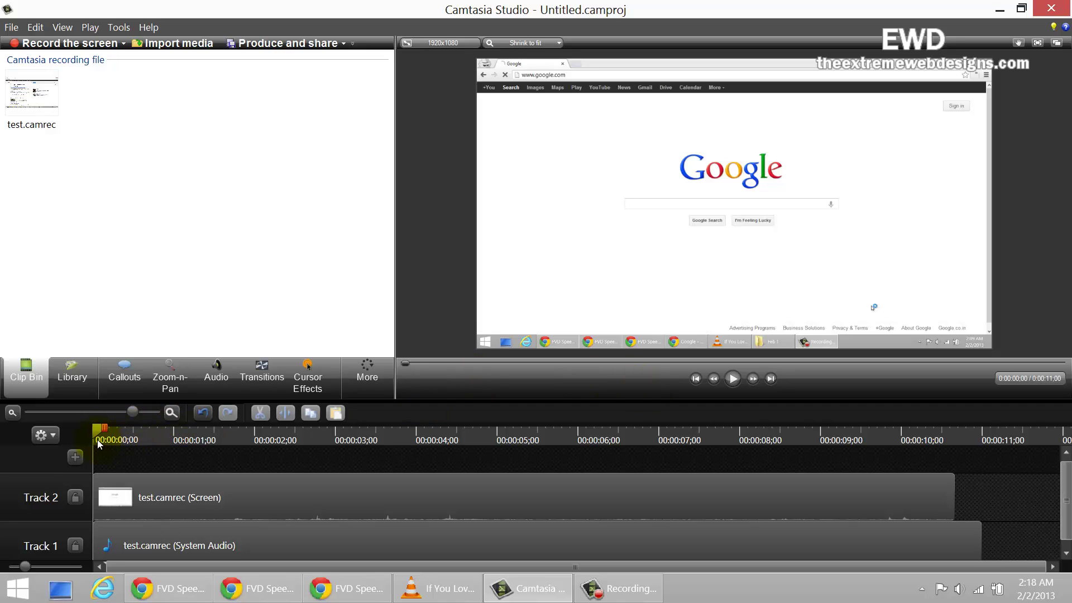
Move the playhead to about 0:00:02;17, where Google's search bar appears at the top.
mouse_move(98, 435)
mouse_down()
mouse_move(259, 441)
mouse_move(249, 443)
mouse_up()
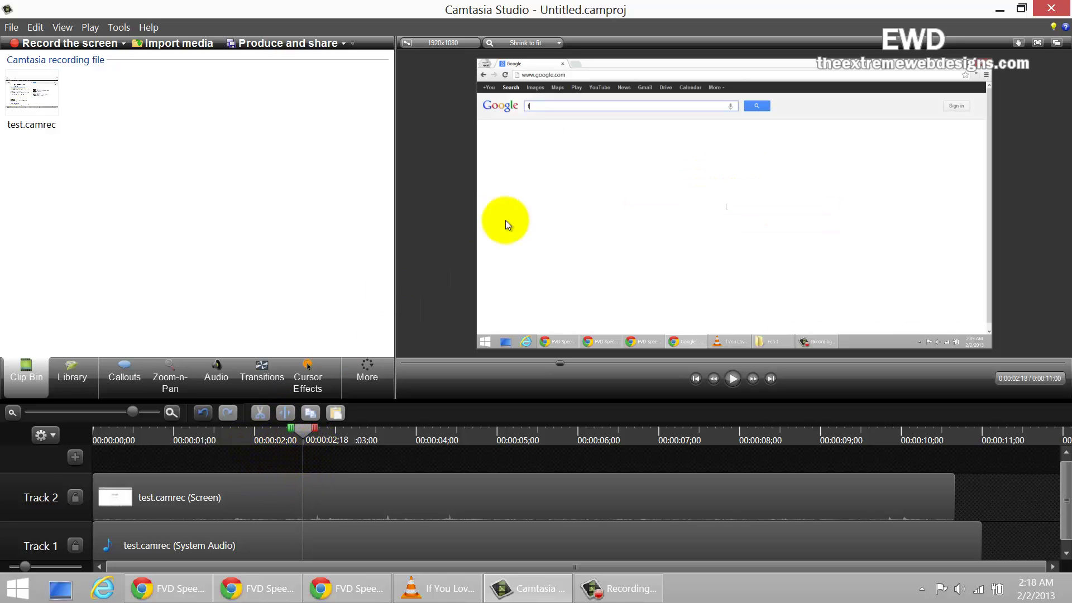
click(304, 432)
drag(304, 432, 300, 433)
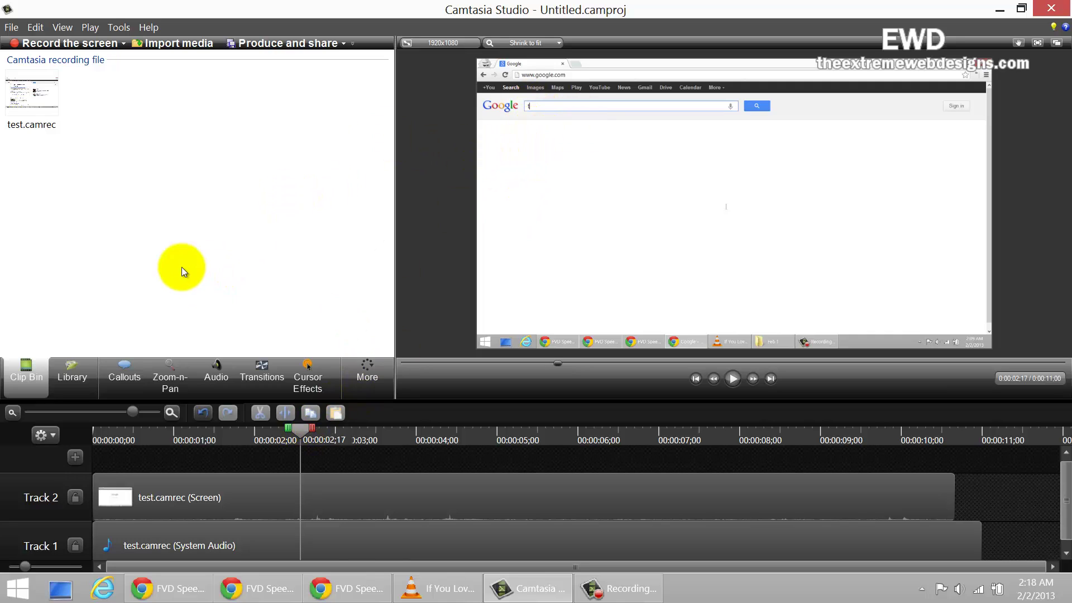
Insert a Blur callout from the Special shapes, creating Blur 1 on Track 3.
click(115, 379)
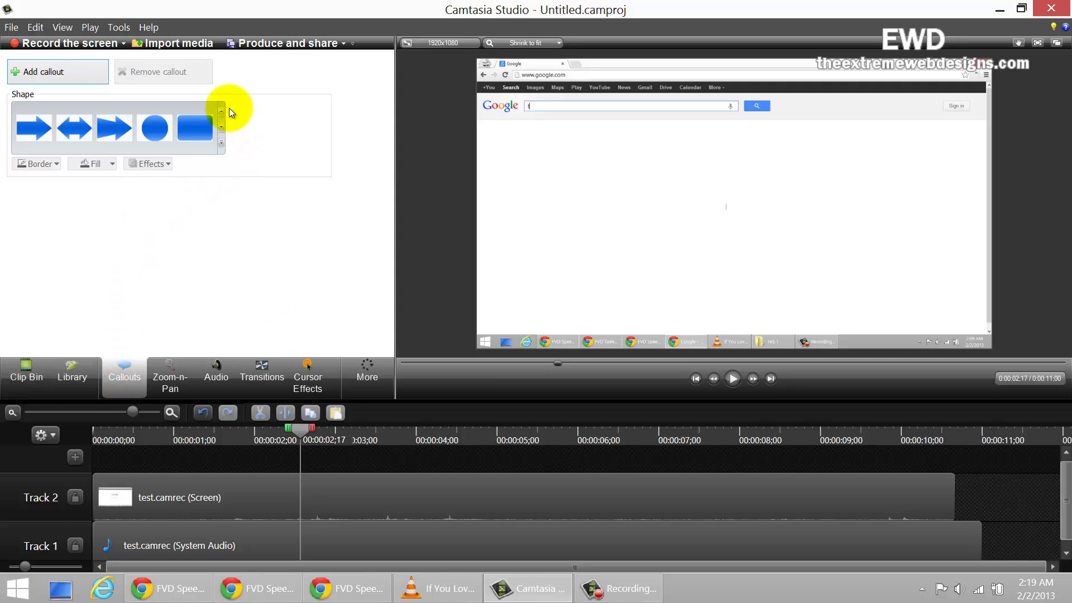
click(222, 146)
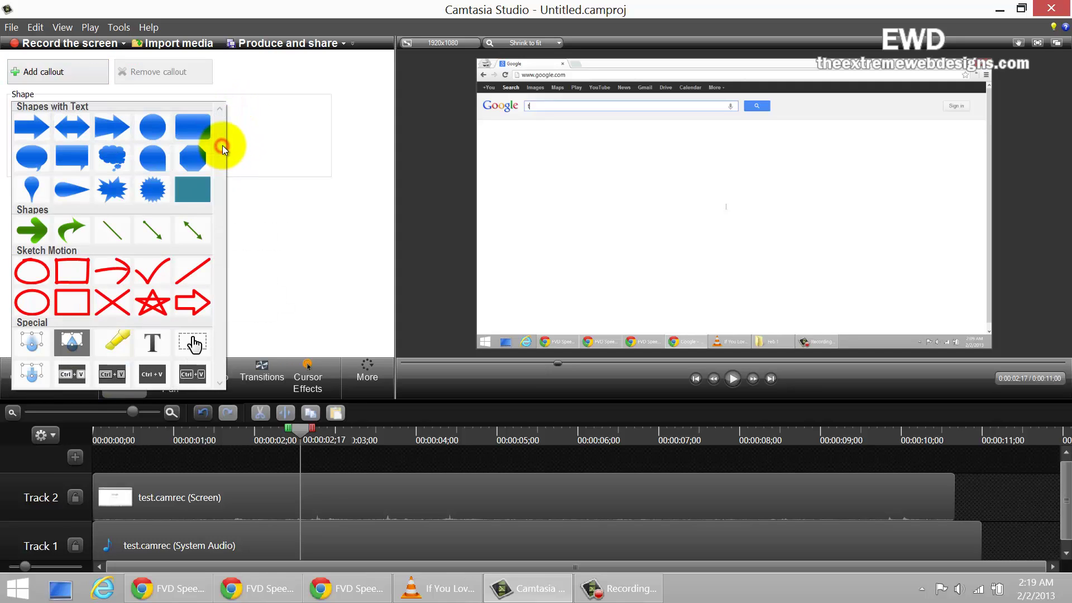
click(33, 345)
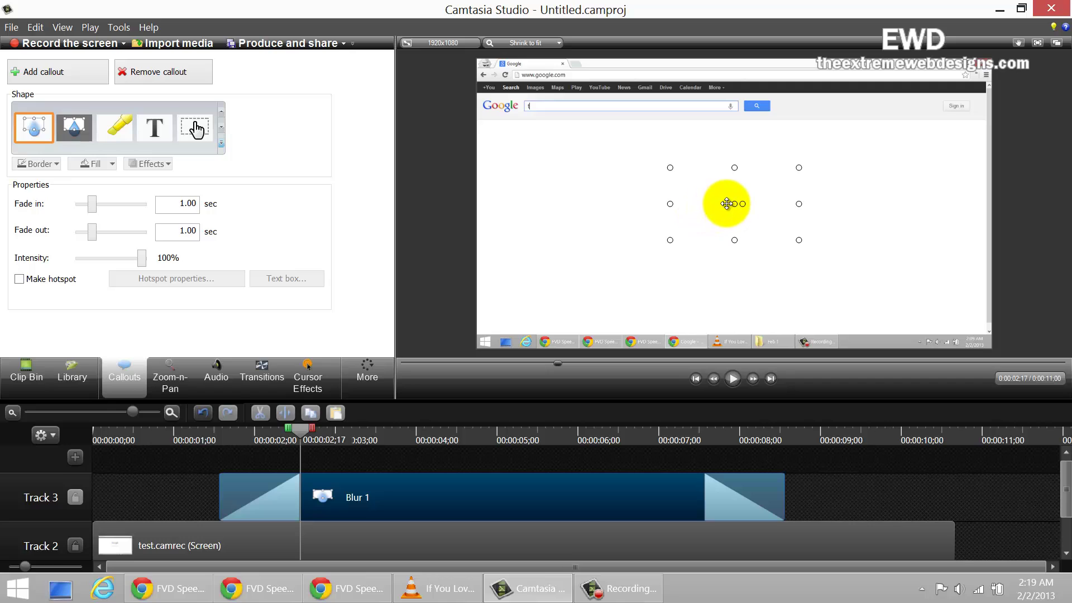
Position Blur 1 over Google's search box and trim its height to fit.
mouse_move(727, 203)
mouse_down()
mouse_move(652, 156)
mouse_move(570, 129)
mouse_up()
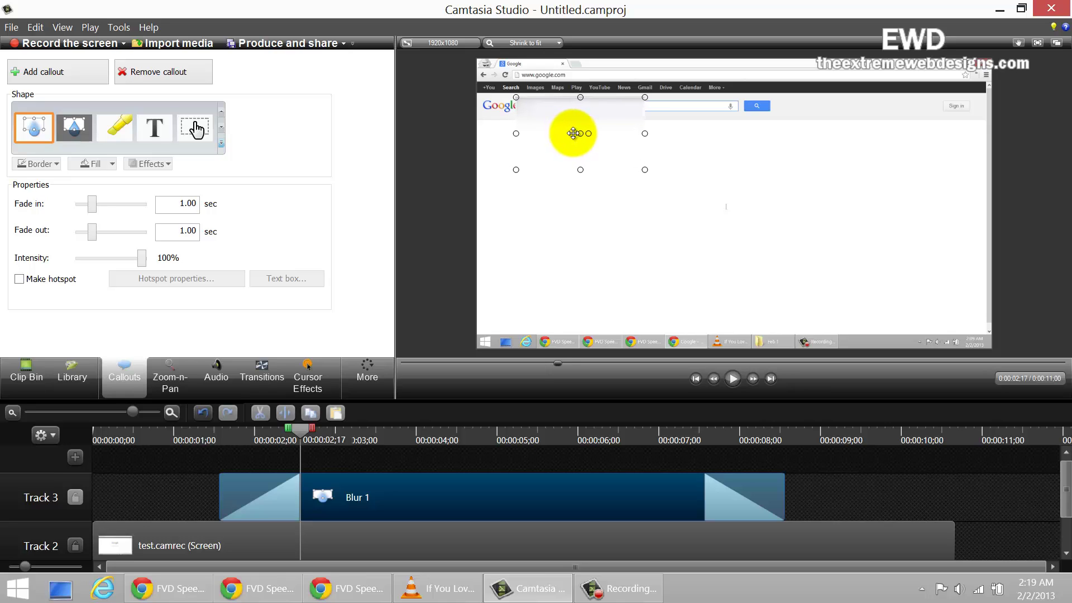
mouse_move(571, 129)
mouse_down()
mouse_move(584, 133)
mouse_move(589, 169)
mouse_up()
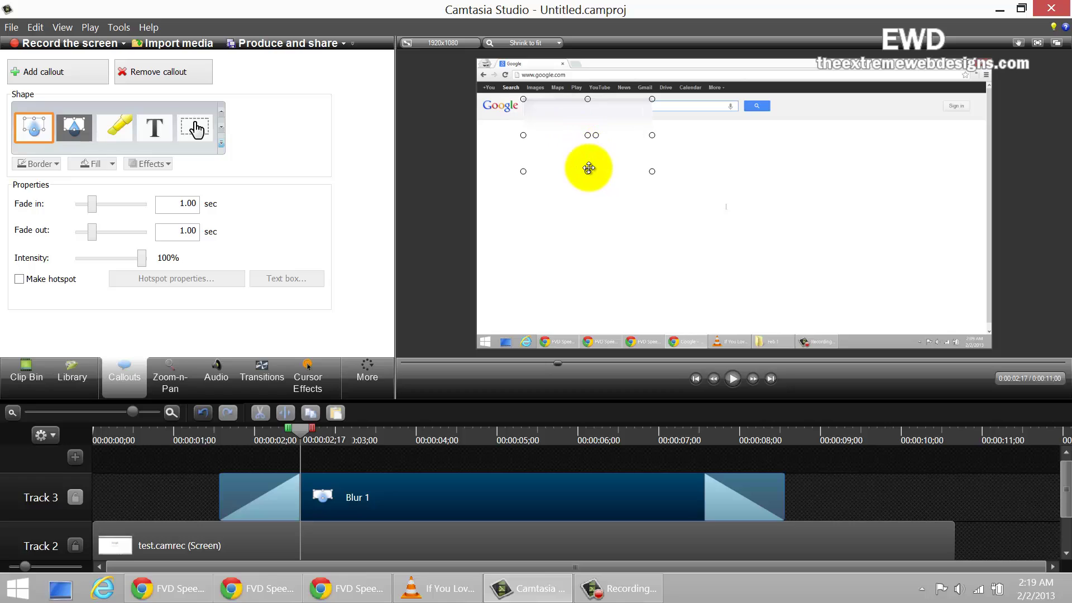
drag(589, 169, 585, 117)
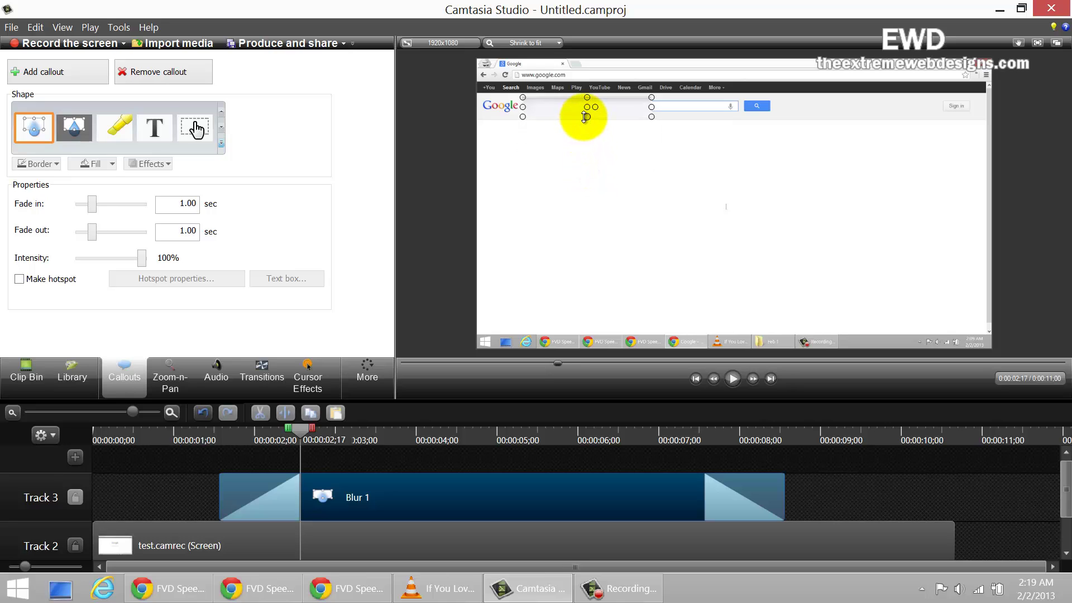
drag(585, 116, 585, 114)
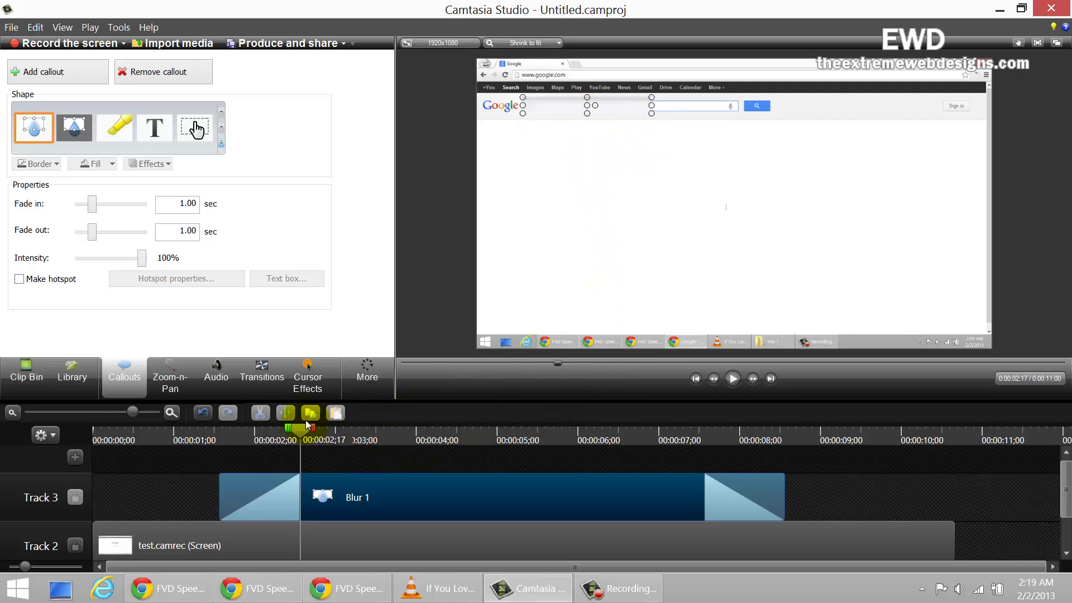
Shift Blur 1 down over the typed query, widen it rightward, and rewind to 00:00:00;00.
drag(305, 427, 371, 426)
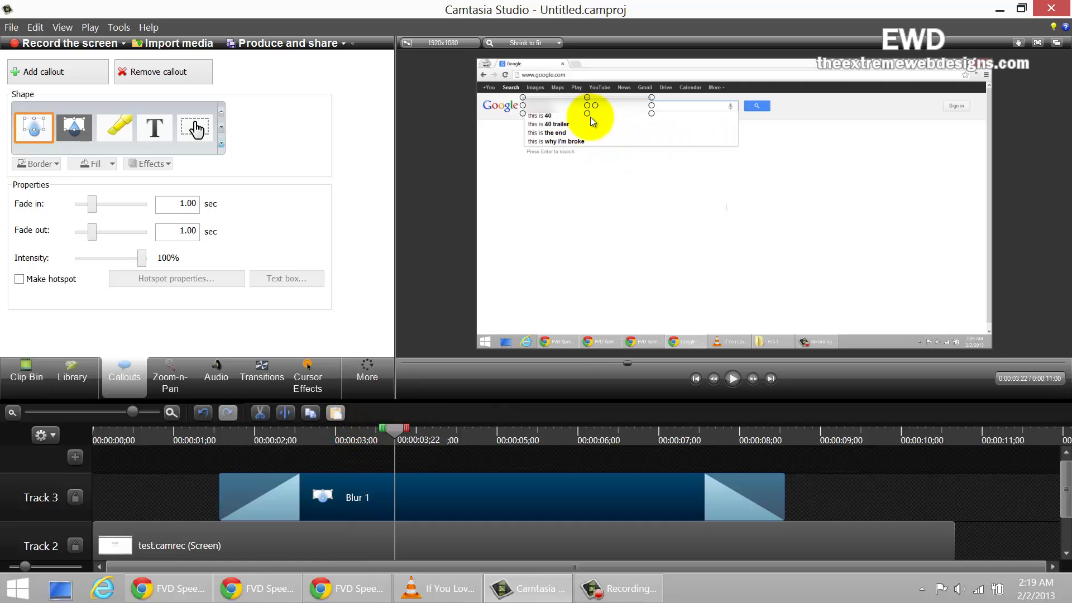
drag(591, 116, 598, 154)
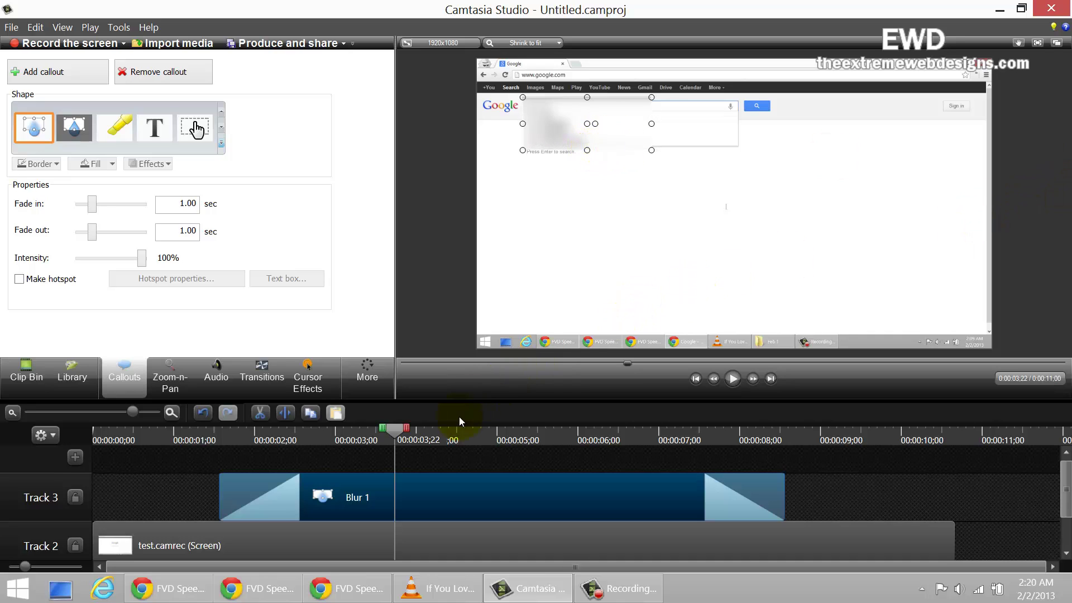
drag(402, 432, 482, 432)
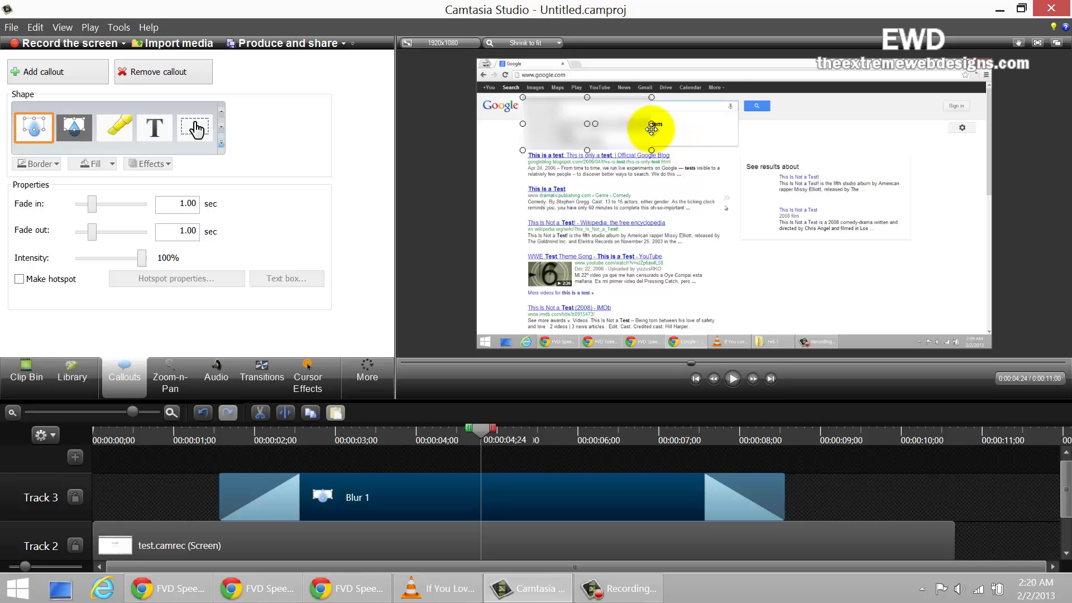
drag(651, 124, 731, 123)
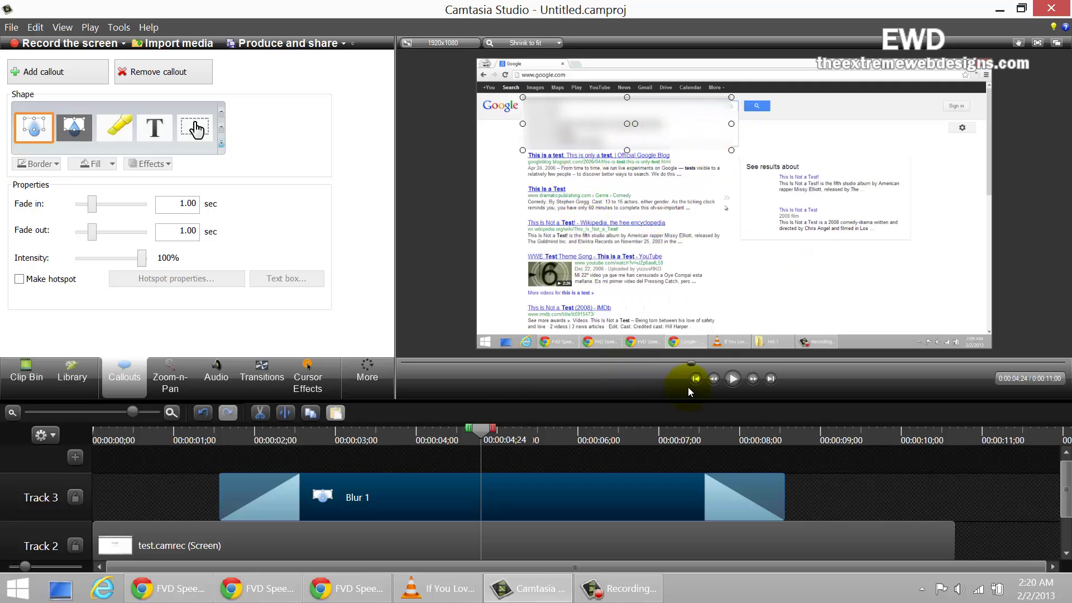
mouse_move(483, 434)
mouse_down()
mouse_move(596, 437)
mouse_move(99, 437)
mouse_up()
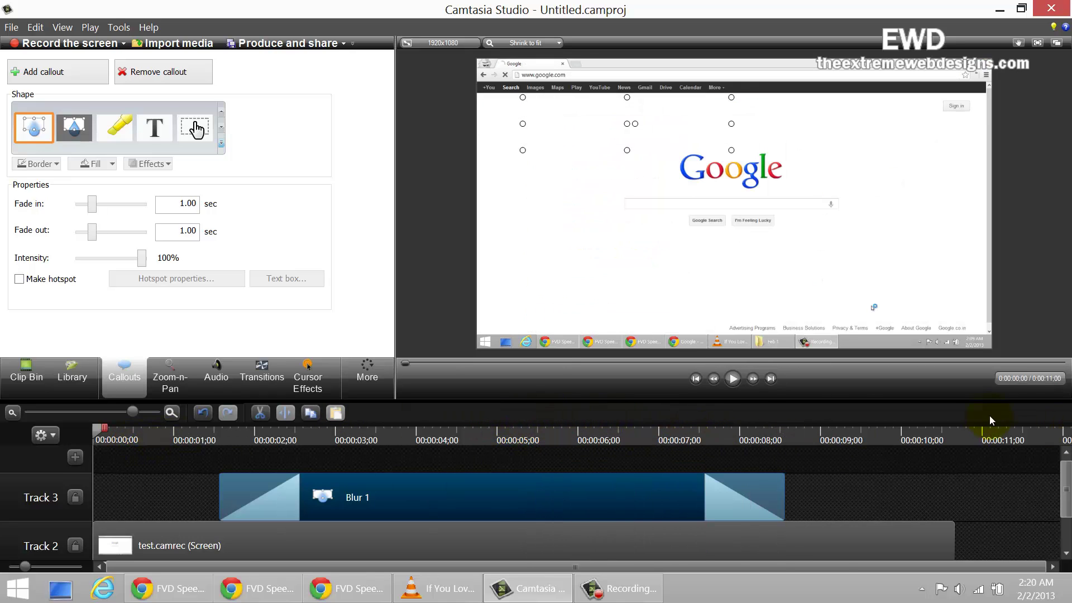
click(733, 378)
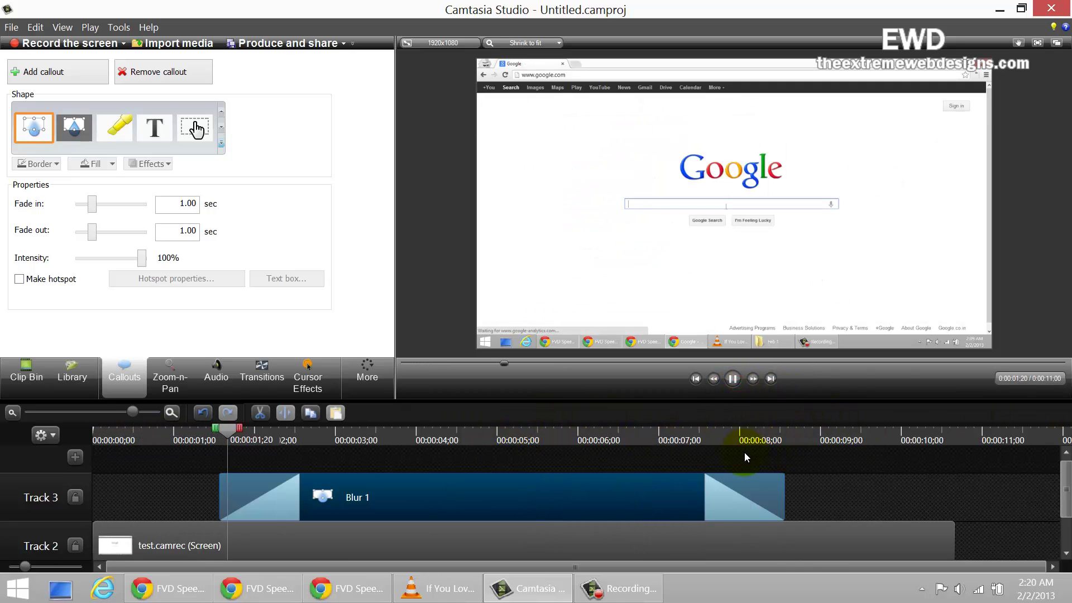